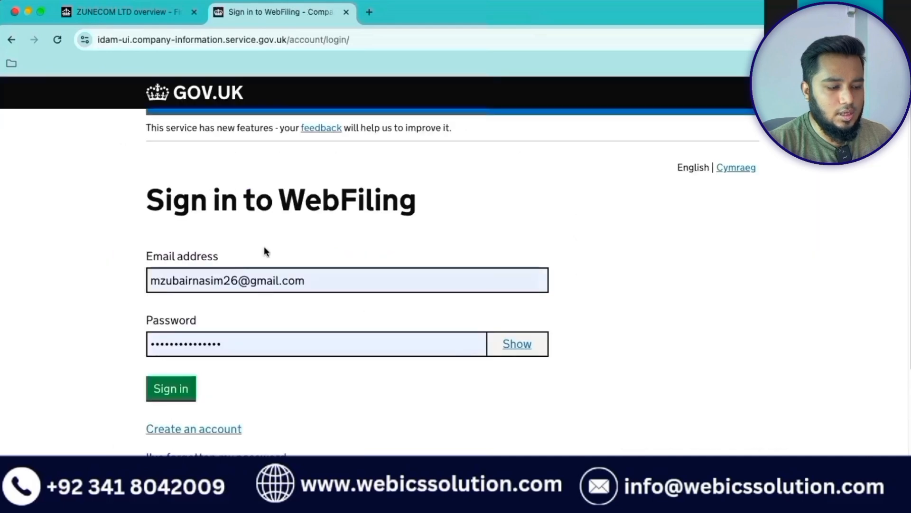
Step: Complete the WebFiling sign-in using the emailed security code
left_click(171, 388)
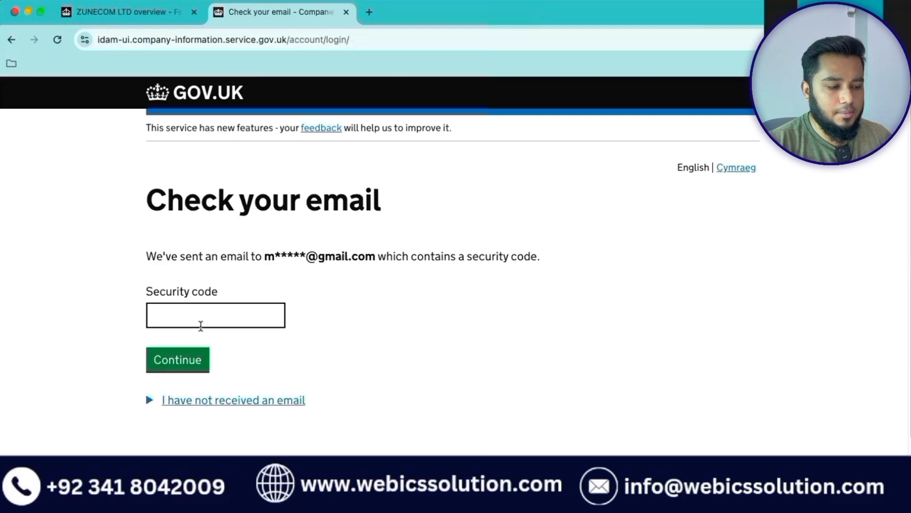
left_click(202, 316)
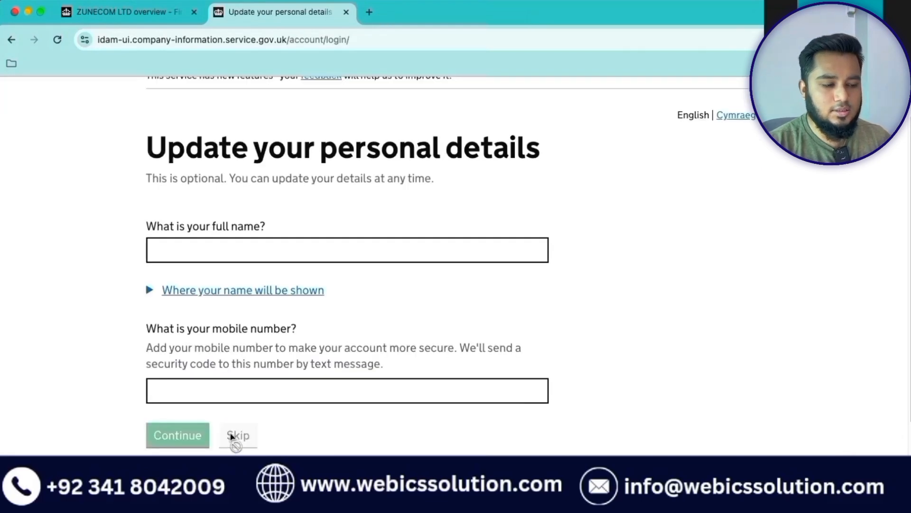
scroll(397, 245, "up", 3)
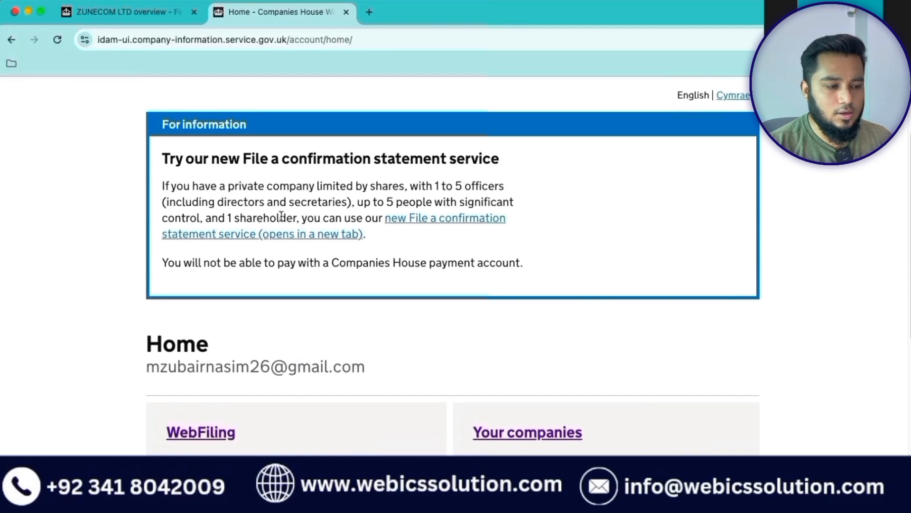
scroll(494, 335, "up", 1)
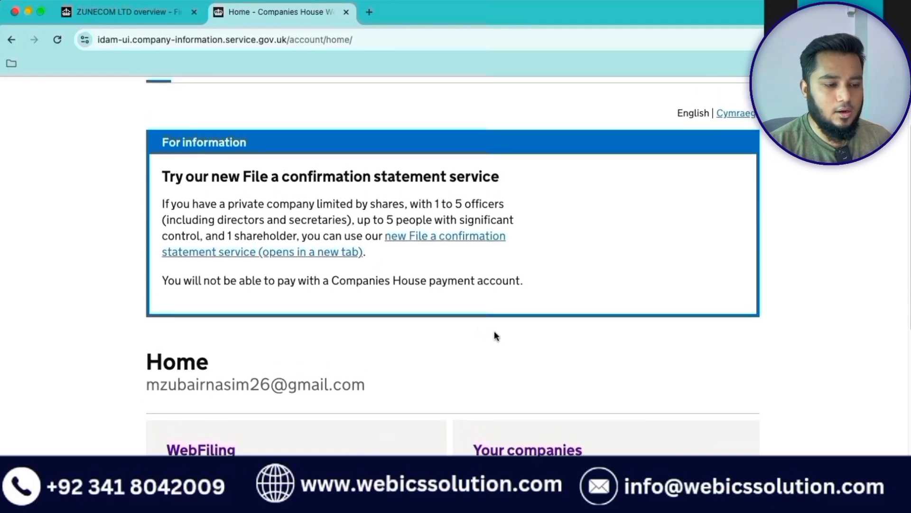
scroll(497, 335, "down", 10)
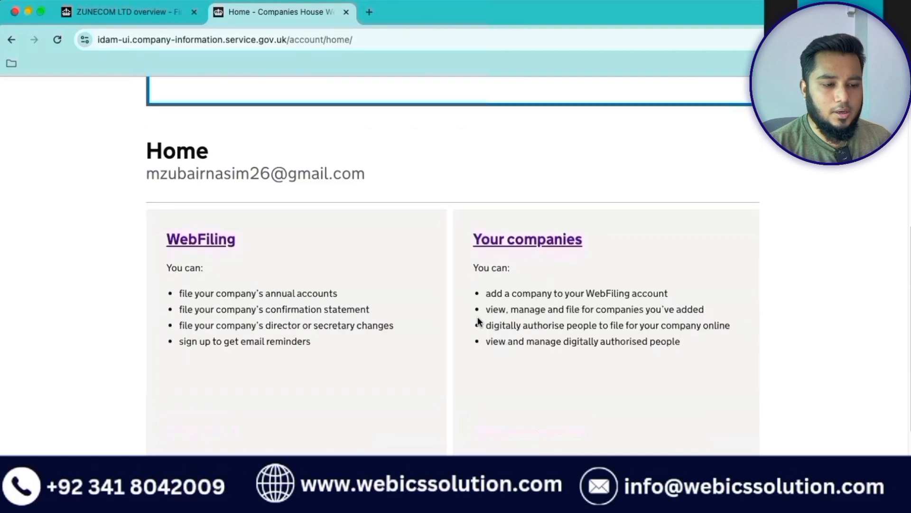
Step: From Your companies, open the filing page for ZUNECOM LTD
left_click(531, 182)
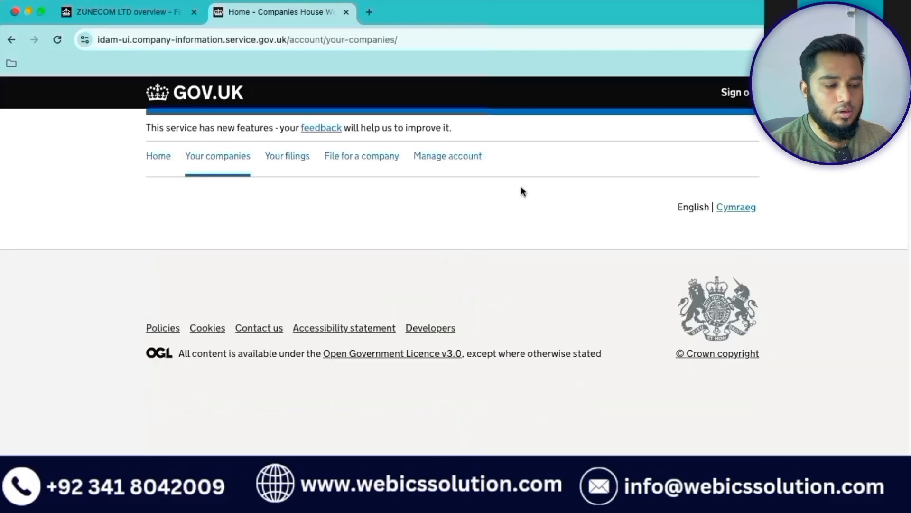
scroll(260, 338, "down", 3)
scroll(275, 332, "down", 2)
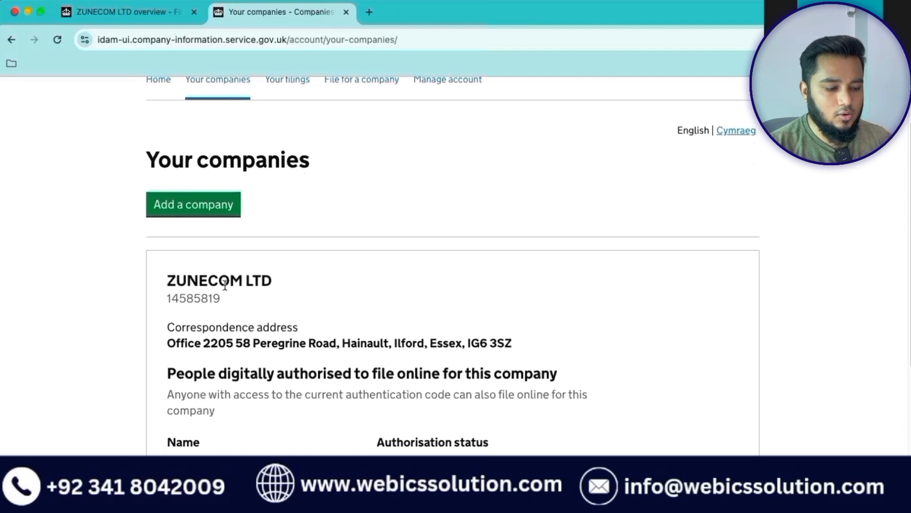
scroll(185, 422, "down", 4)
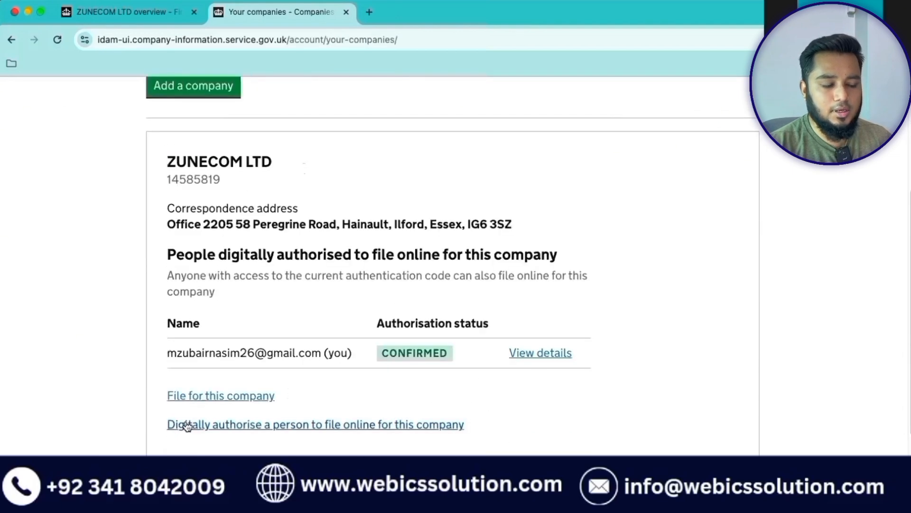
left_click(238, 397)
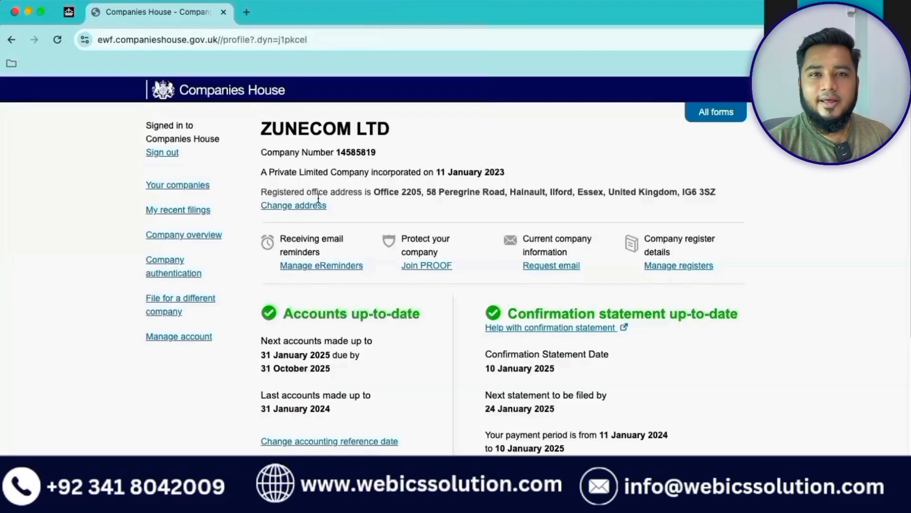
scroll(350, 188, "down", 2)
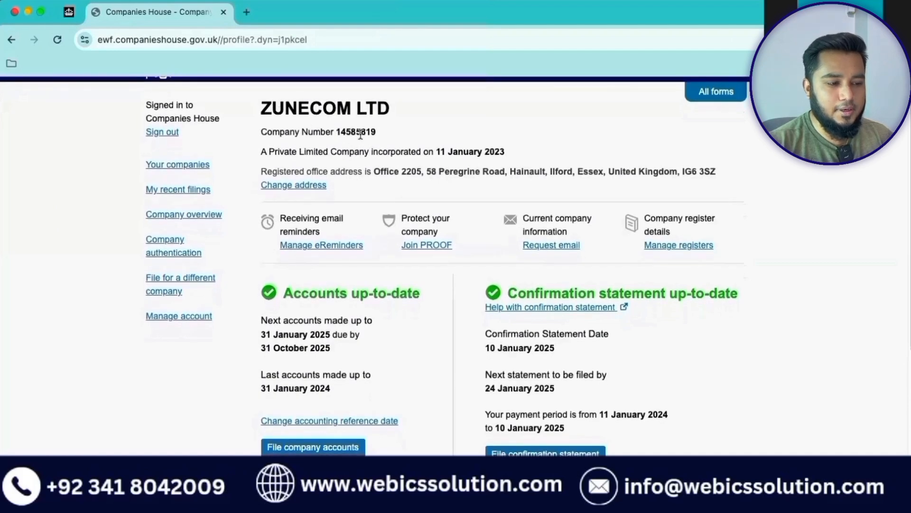
scroll(434, 185, "down", 2)
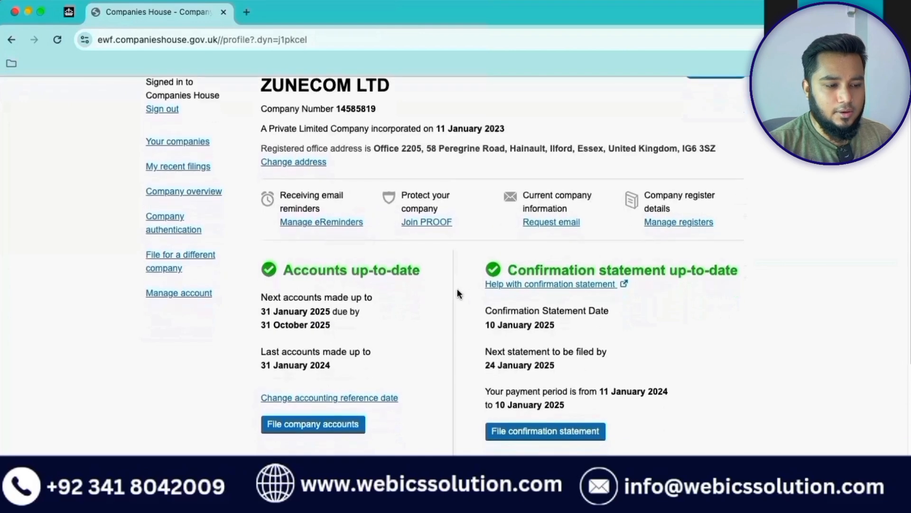
scroll(284, 280, "down", 1)
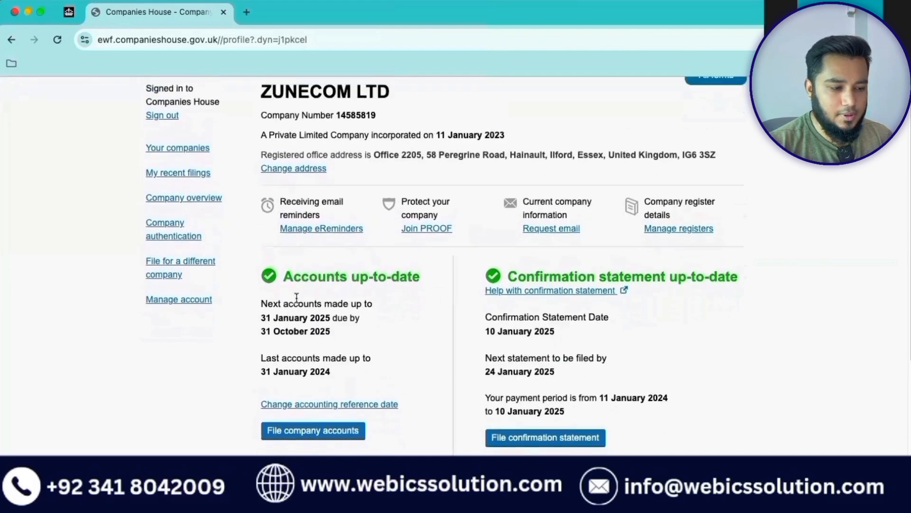
scroll(293, 278, "down", 1)
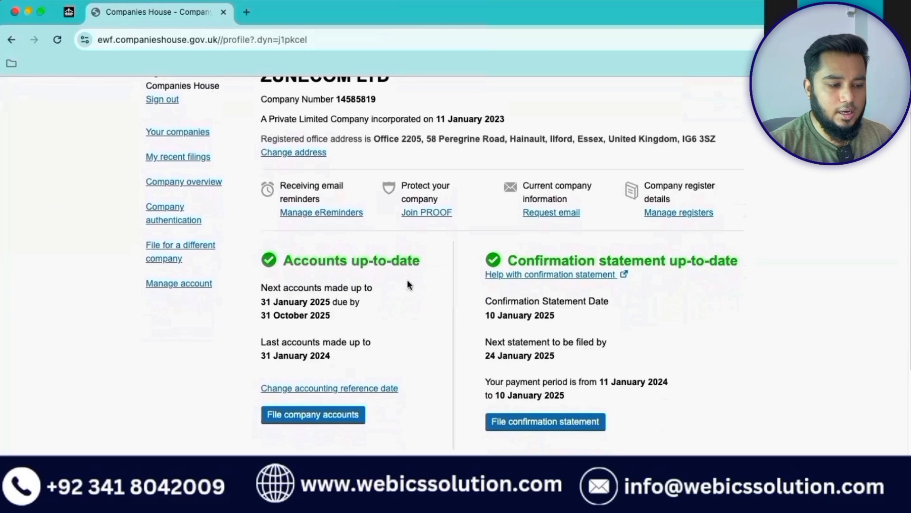
scroll(369, 314, "down", 1)
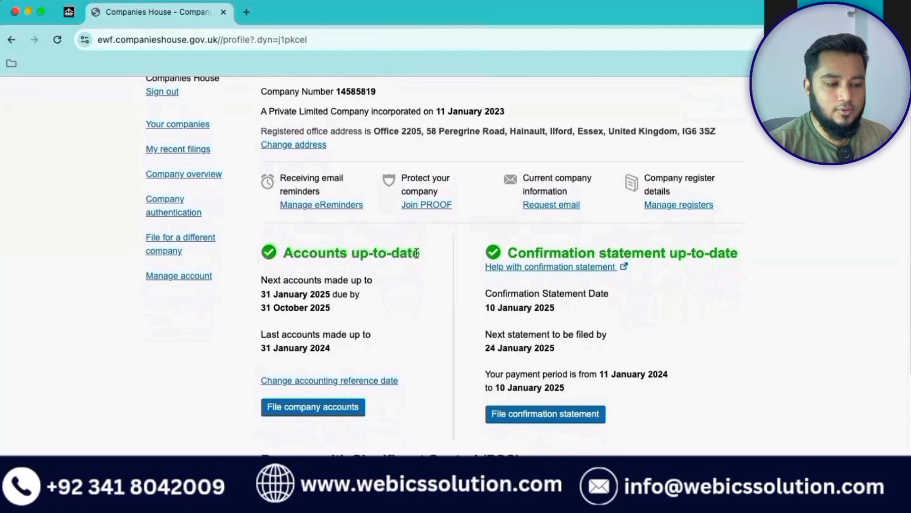
left_click_drag(283, 253, 425, 259)
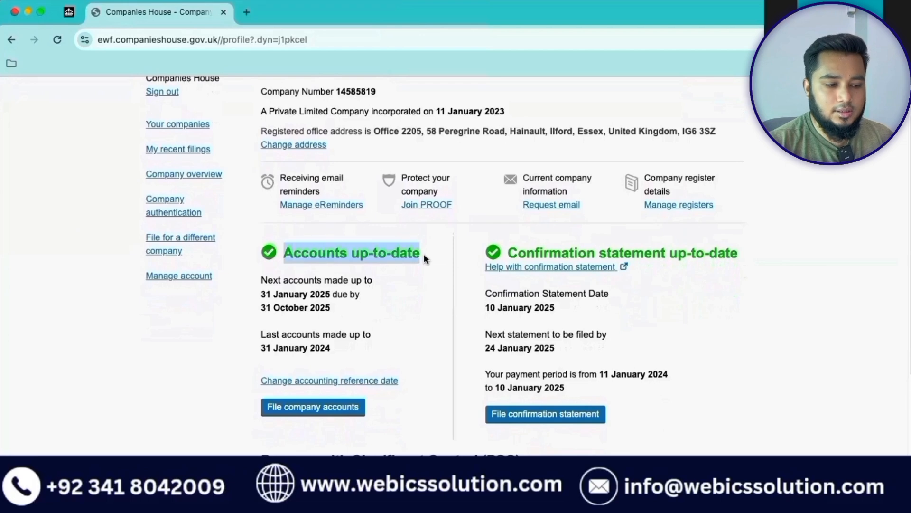
scroll(408, 276, "down", 2)
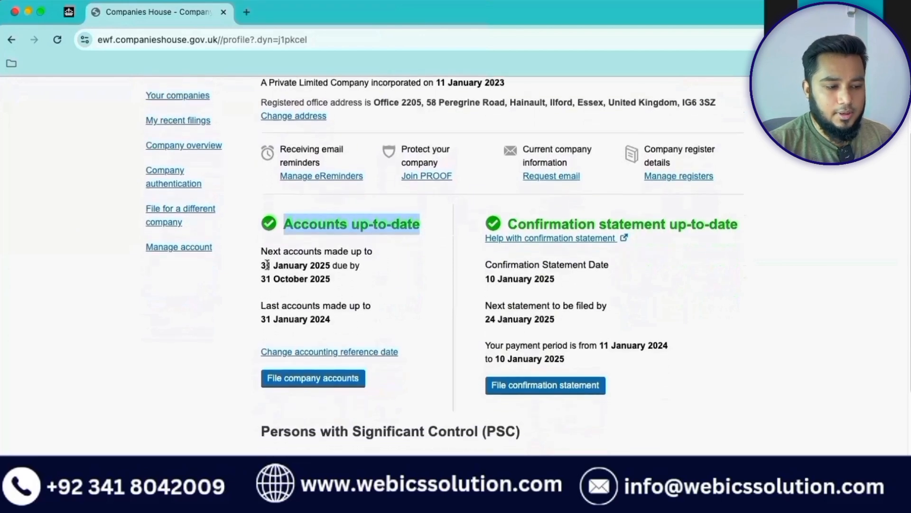
left_click_drag(260, 264, 333, 282)
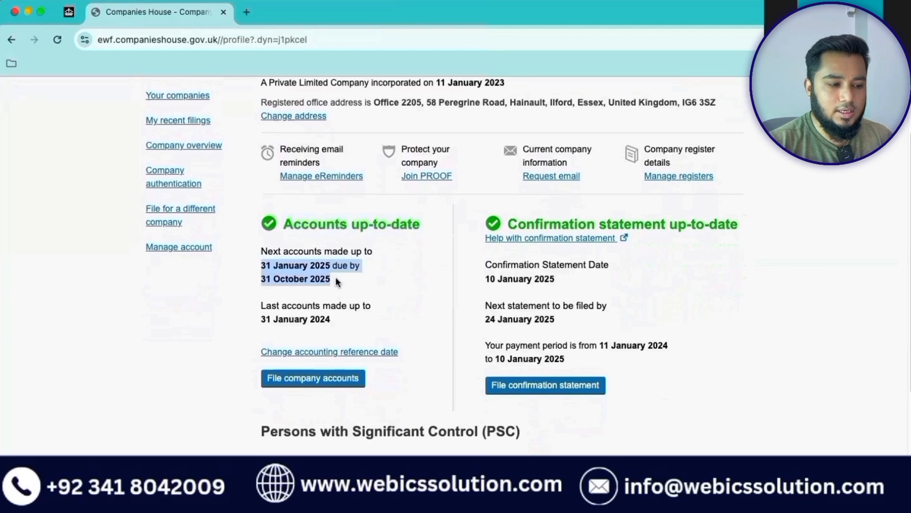
scroll(341, 304, "down", 1)
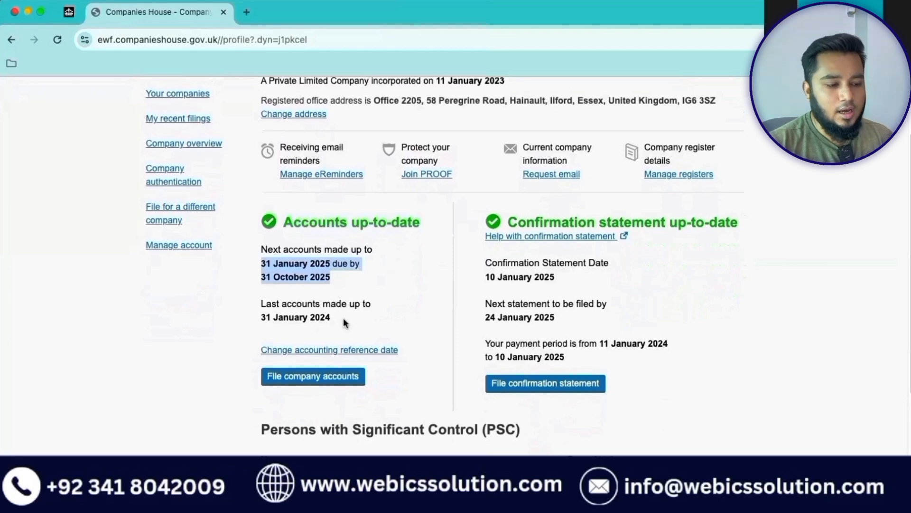
Step: Choose micro-entity annual accounts and read the £316,000 balance sheet and £632,000 turnover limits
left_click(319, 377)
scroll(364, 298, "down", 2)
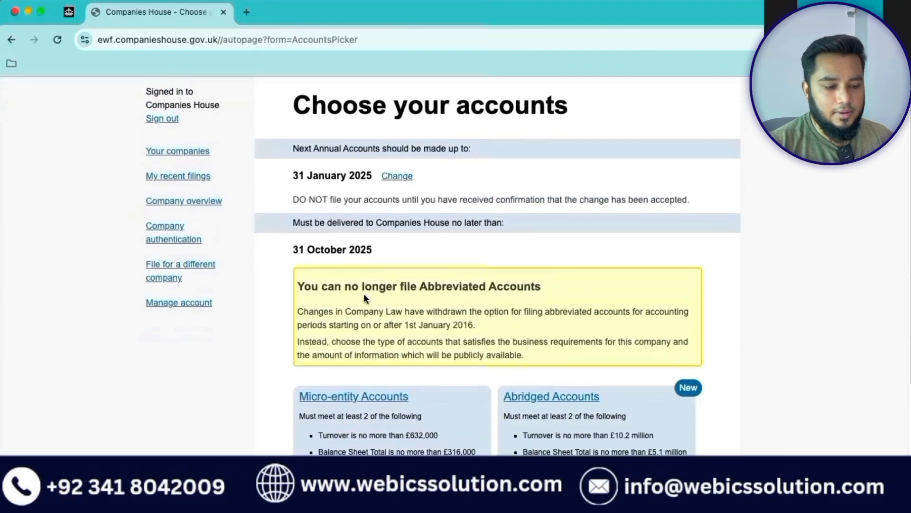
scroll(442, 344, "down", 2)
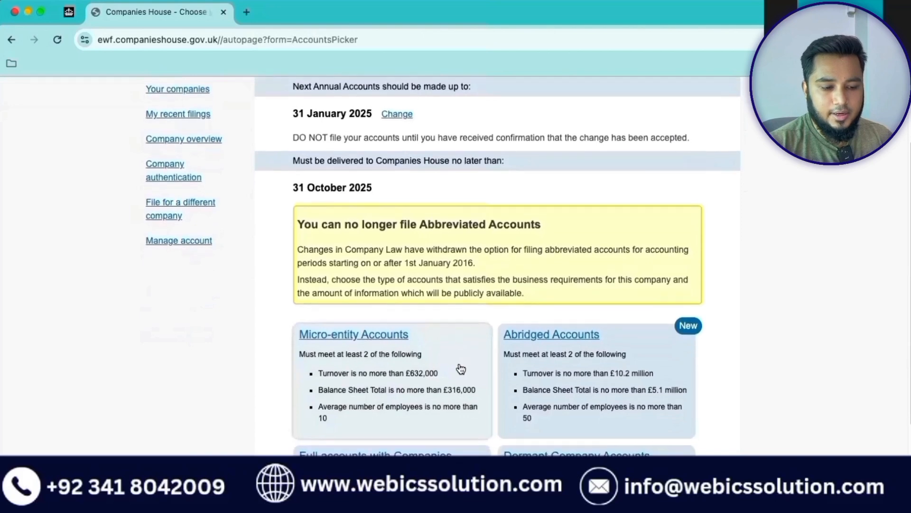
scroll(458, 363, "down", 2)
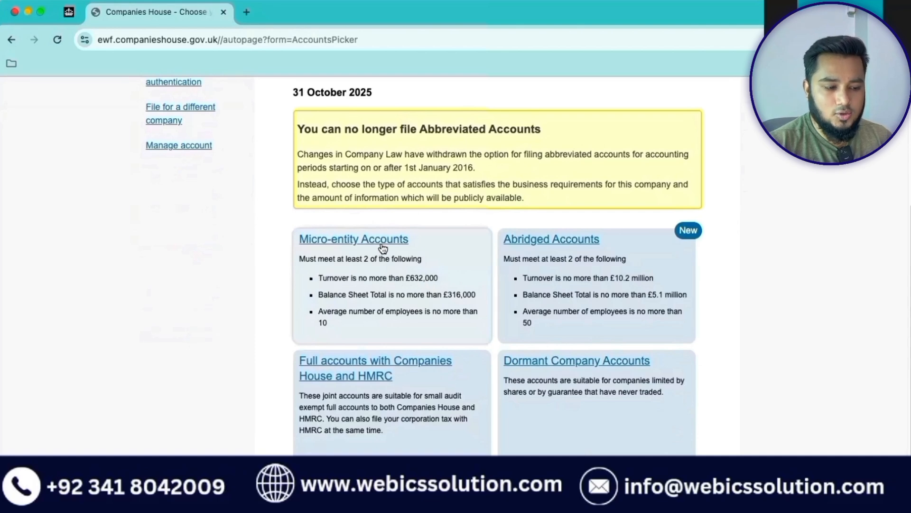
left_click(354, 239)
scroll(469, 276, "down", 5)
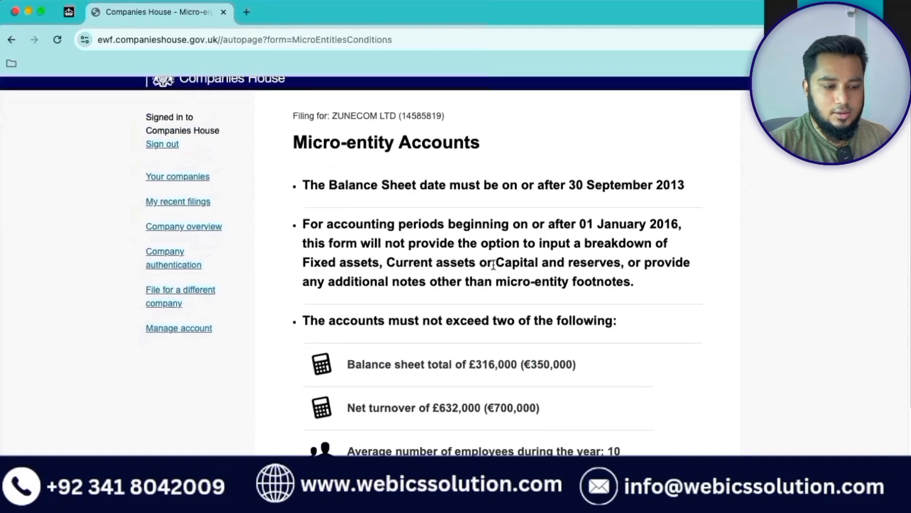
scroll(469, 276, "down", 1)
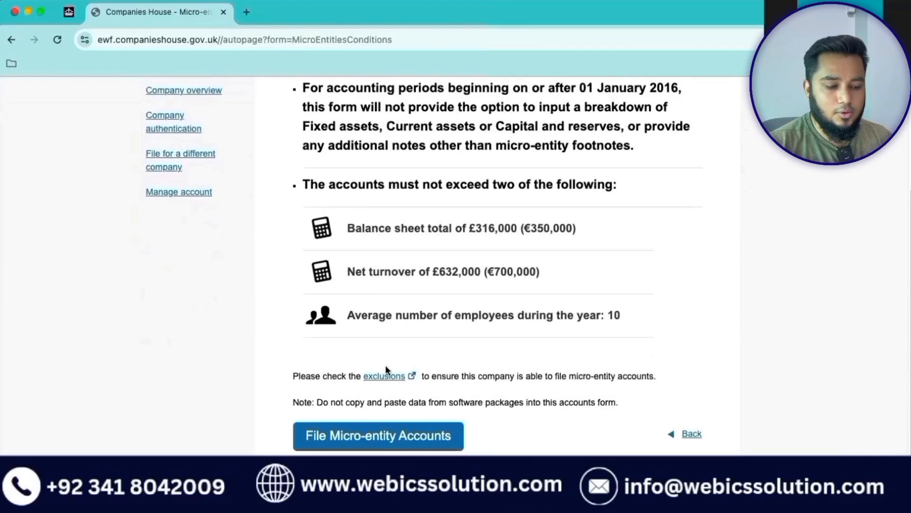
Step: Open the Micro-entity Balance Sheet form, look it over, then discard it and exit
left_click(394, 429)
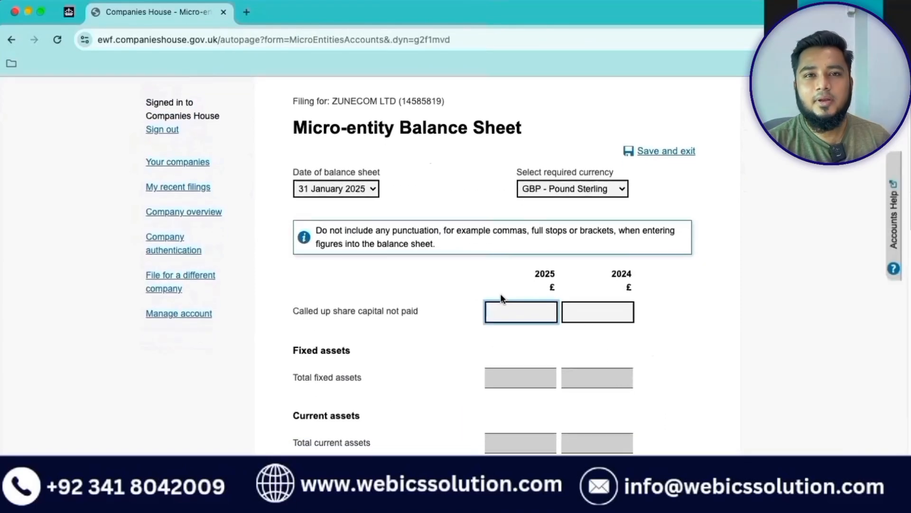
scroll(490, 339, "down", 2)
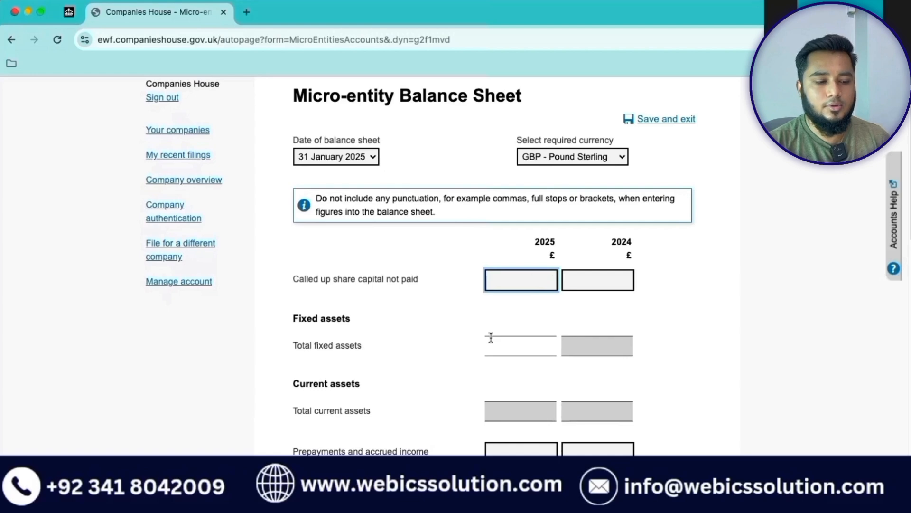
scroll(519, 405, "down", 10)
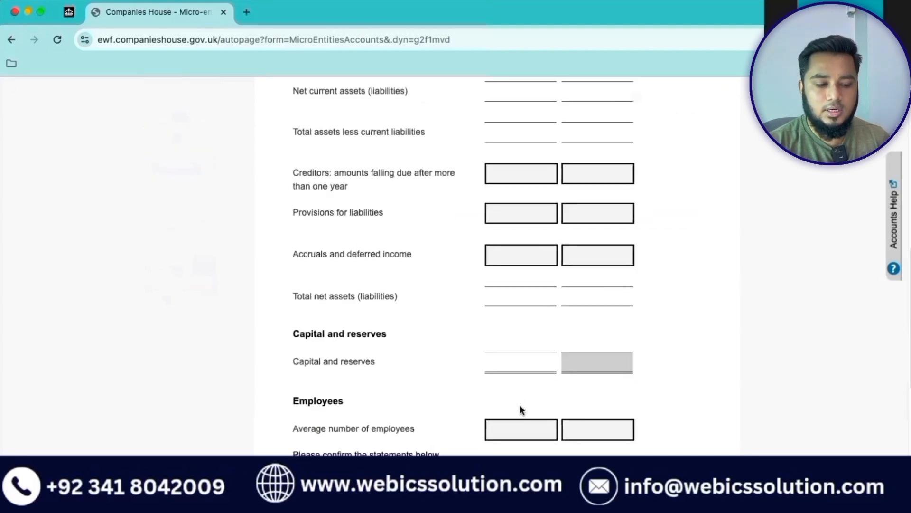
scroll(532, 406, "down", 5)
left_click(525, 404)
scroll(526, 405, "down", 3)
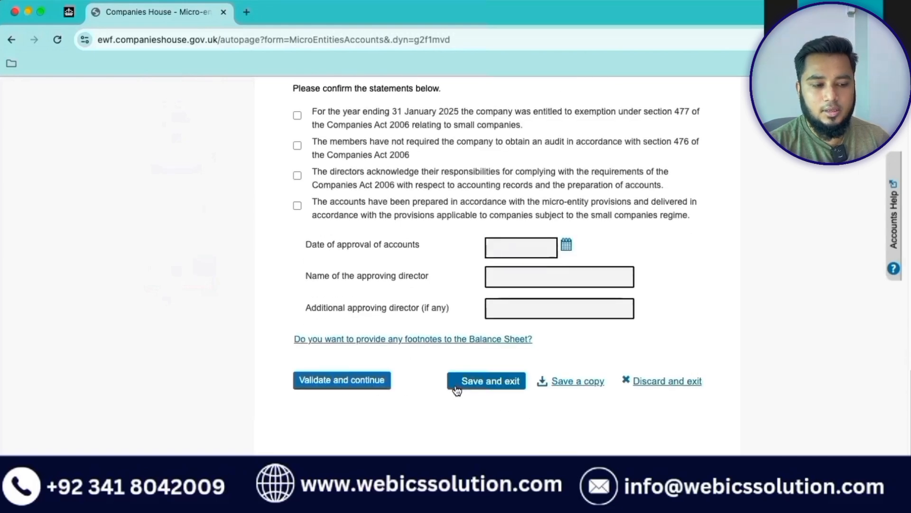
scroll(450, 382, "up", 15)
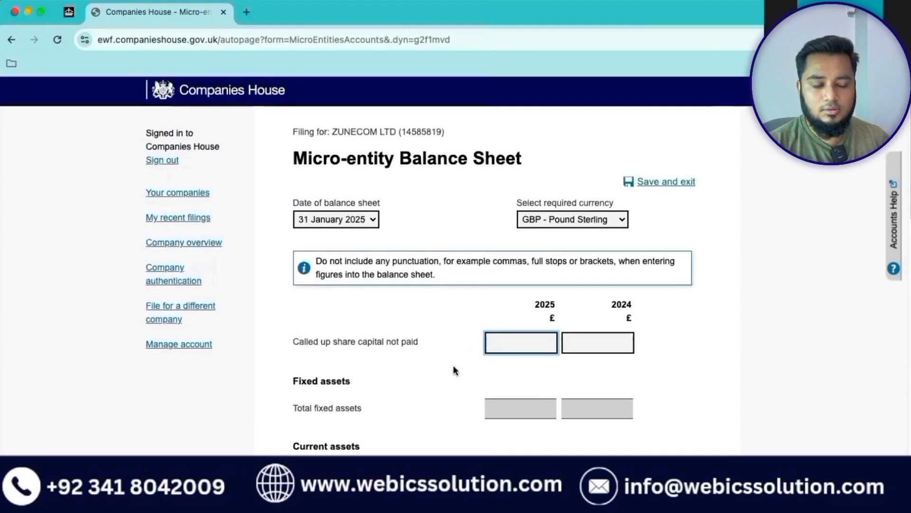
scroll(634, 366, "down", 8)
scroll(407, 334, "down", 7)
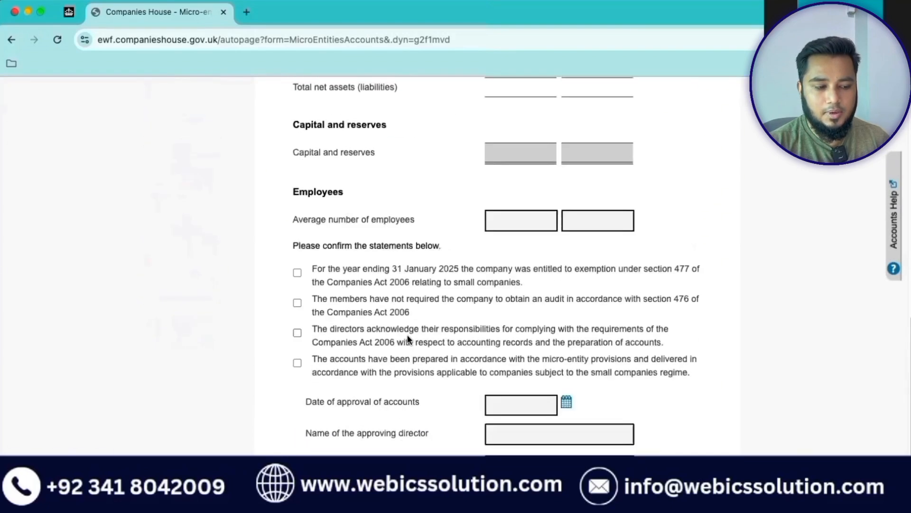
scroll(464, 348, "up", 5)
scroll(465, 348, "up", 10)
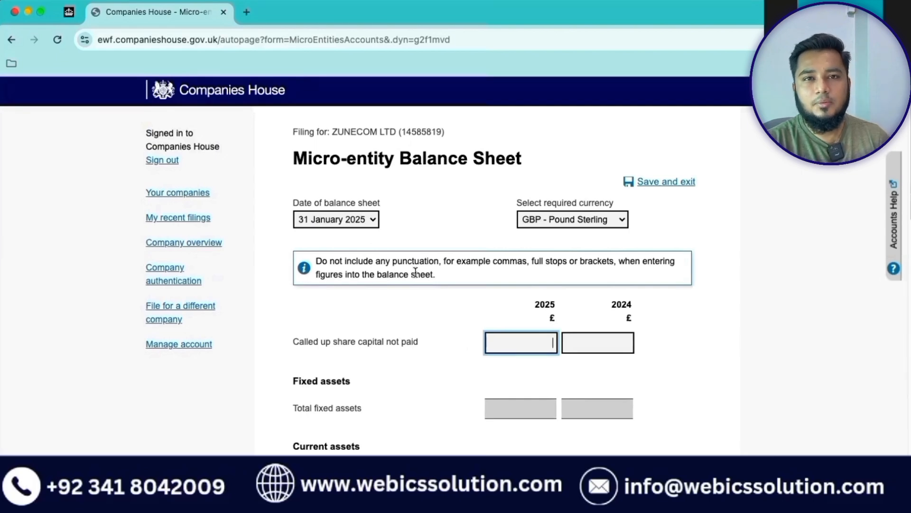
scroll(443, 264, "down", 15)
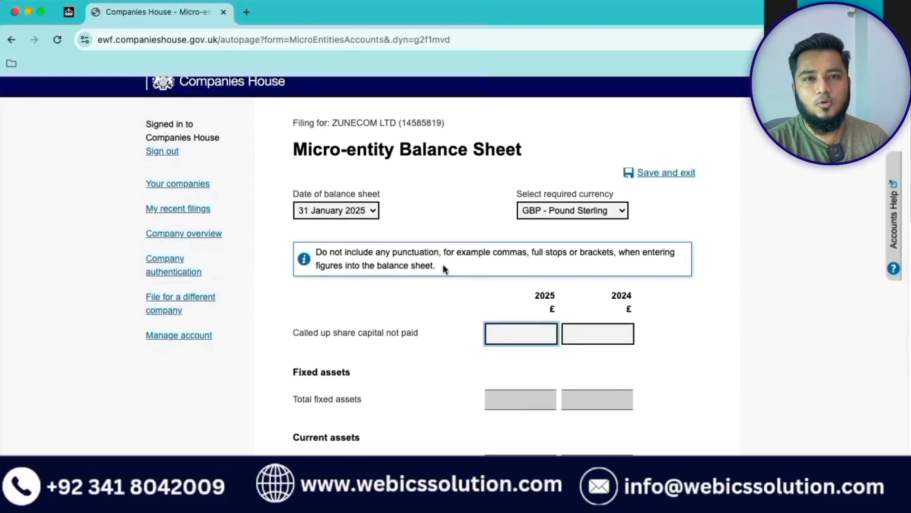
left_click(646, 385)
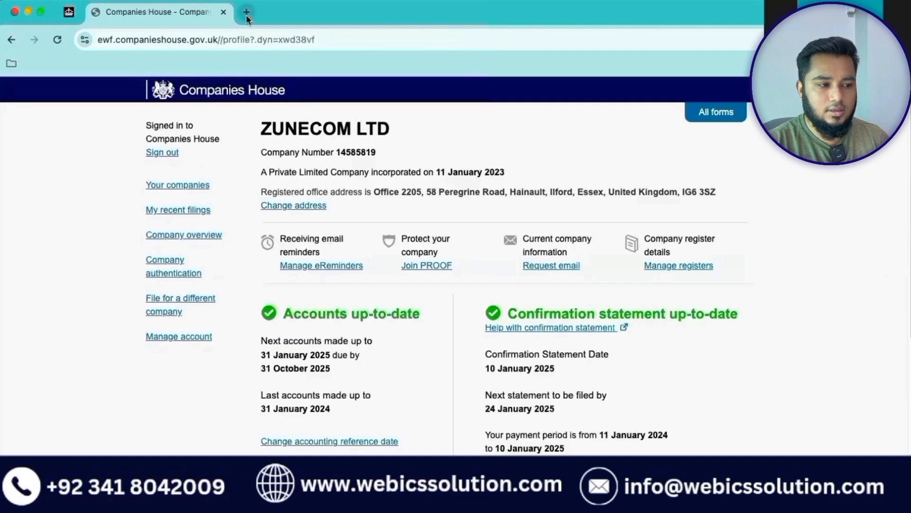
Step: In a new tab, search 'hmrc' and open GOV.UK's HMRC online services sign-in page
left_click(246, 14)
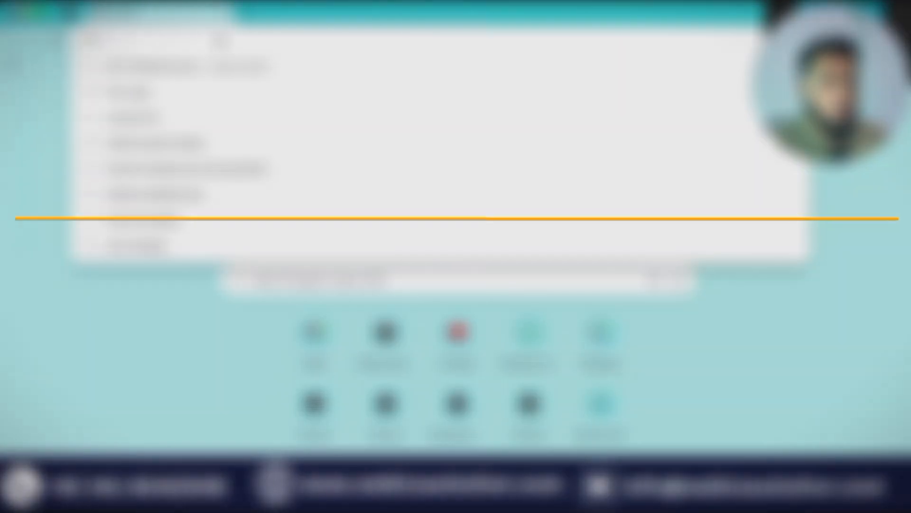
type("hmrc")
key("Return")
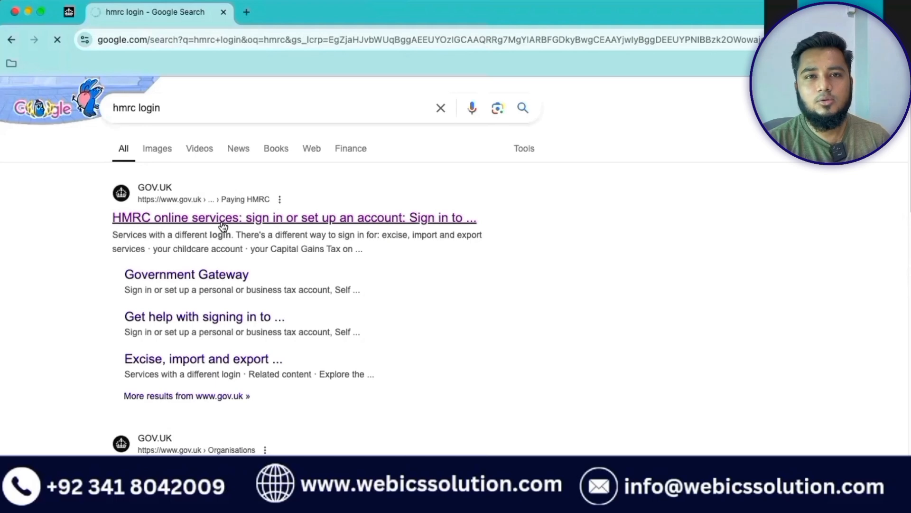
left_click(223, 220)
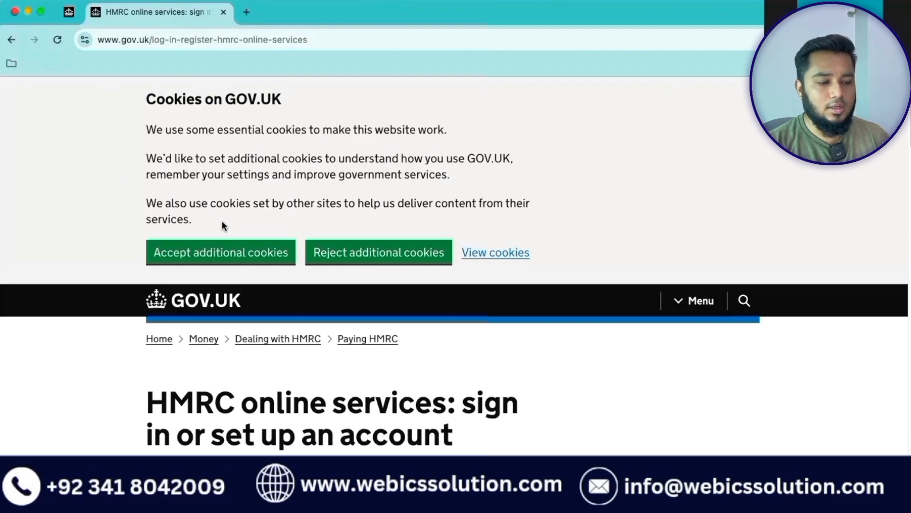
Step: Reject additional cookies and go to the HMRC online services sign-in
left_click(328, 251)
scroll(266, 257, "down", 10)
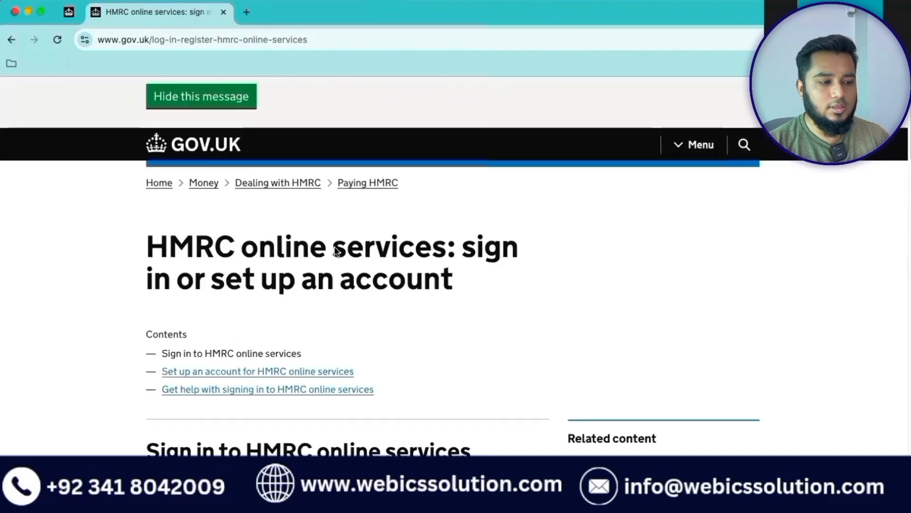
left_click(196, 274)
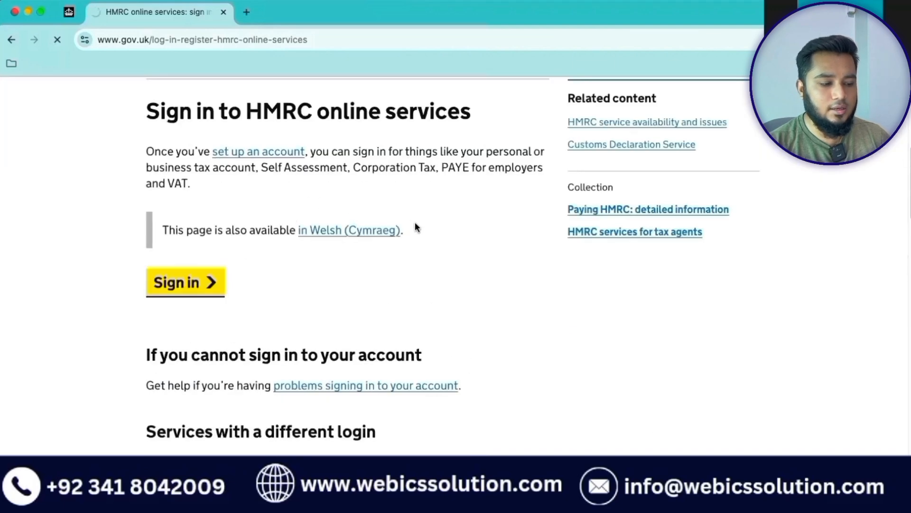
scroll(268, 394, "down", 5)
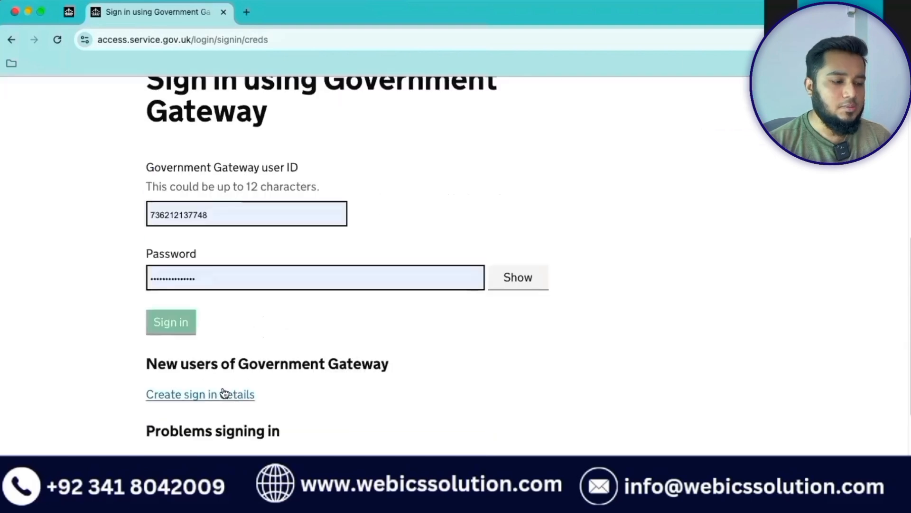
Step: Sign in with the saved Government Gateway credentials and the texted access code
left_click(177, 318)
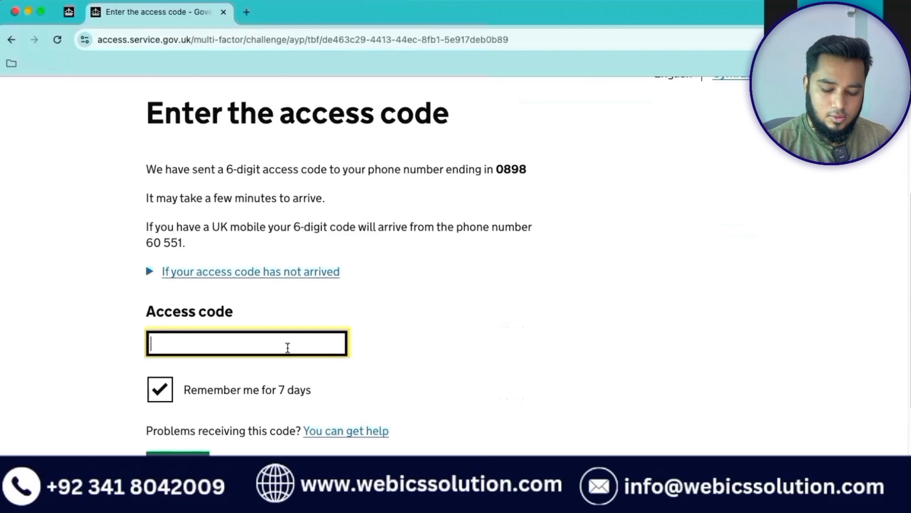
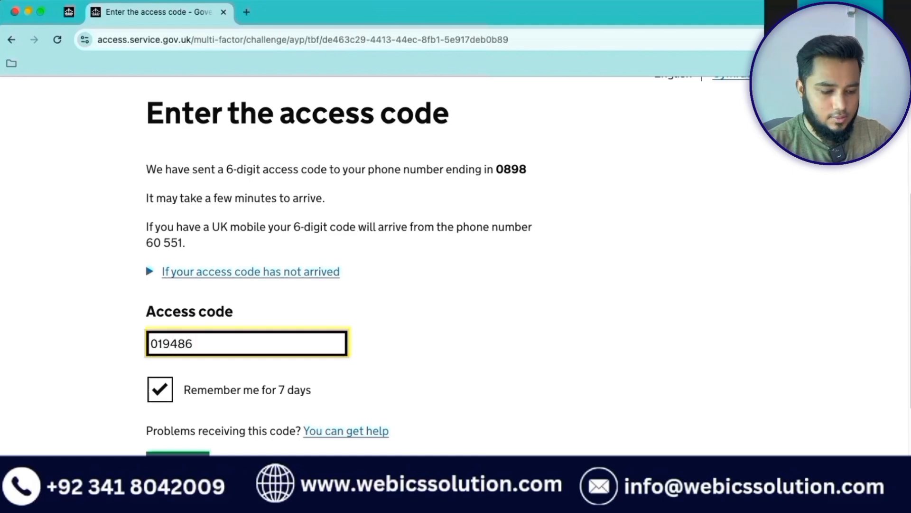
key("Return")
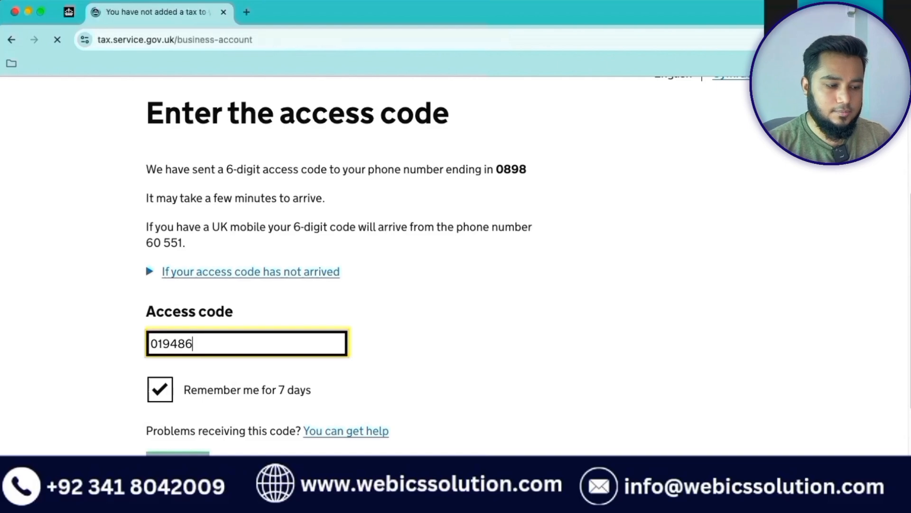
scroll(295, 354, "down", 5)
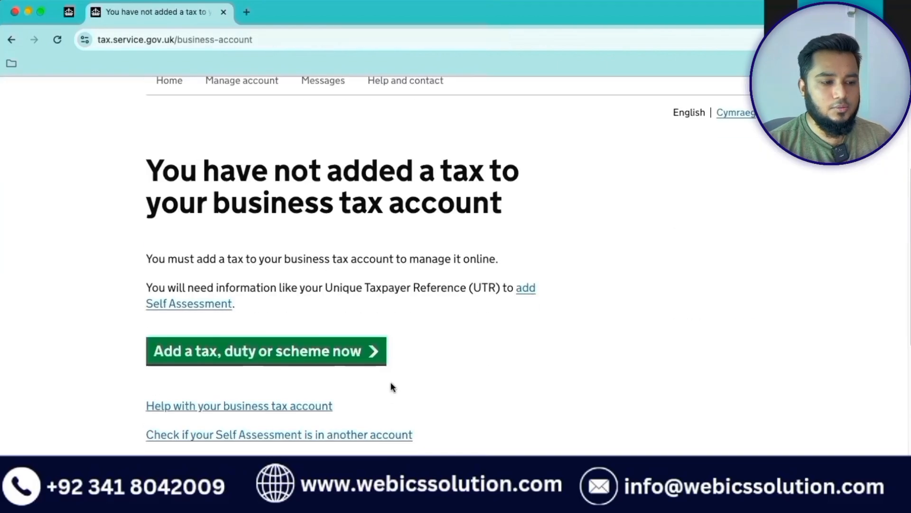
scroll(391, 382, "down", 3)
scroll(403, 376, "up", 5)
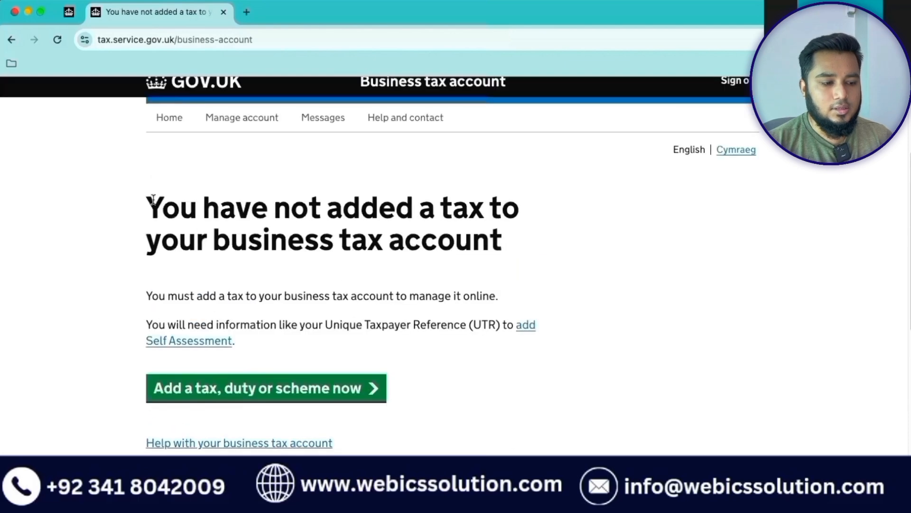
scroll(458, 252, "up", 2)
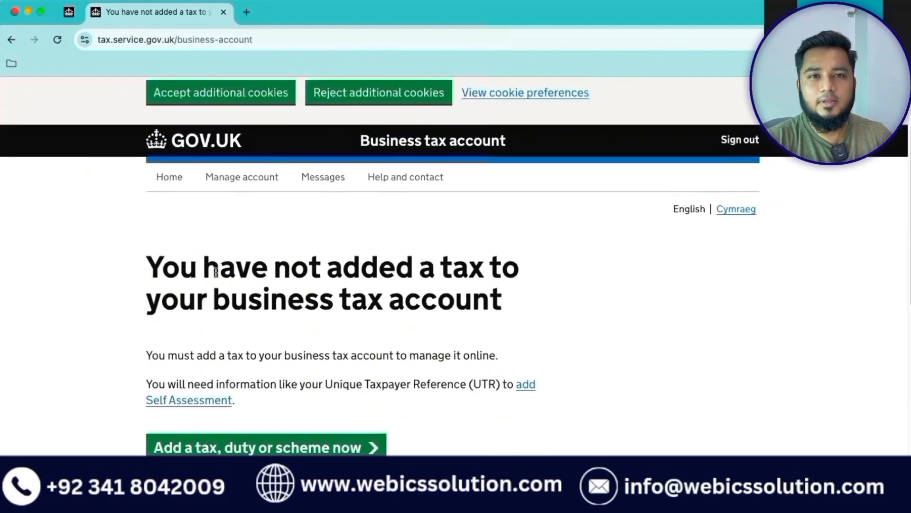